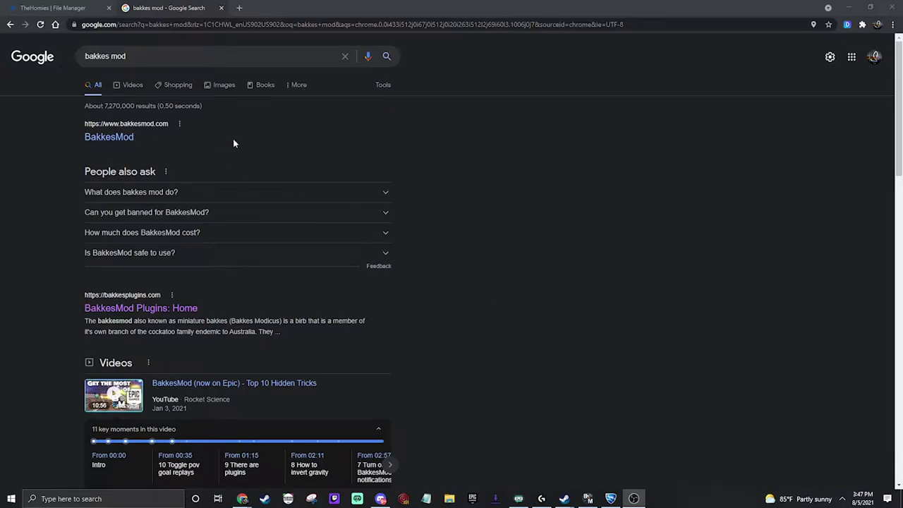
Step: Go to bakkesmod.com from the search results and download the BakkesModSetup zip
{"action": "left_click", "coordinate": [107, 141]}
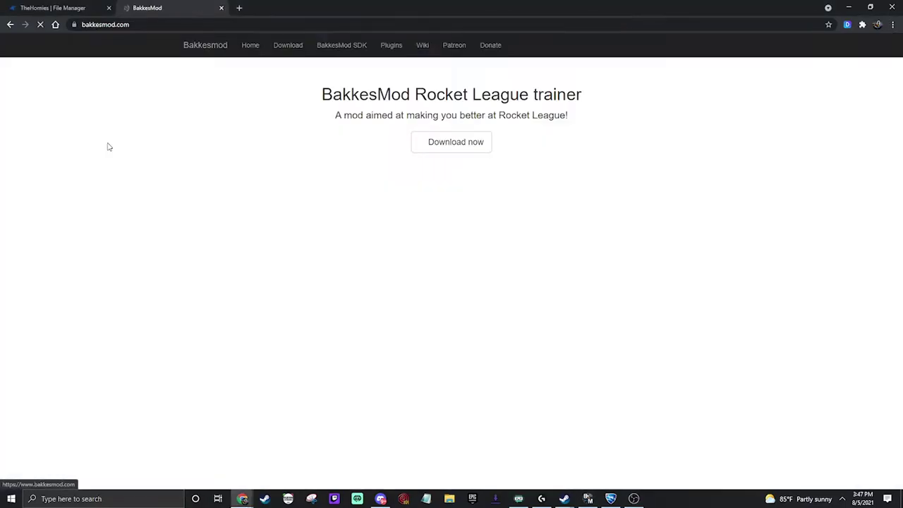
{"action": "left_click", "coordinate": [459, 143]}
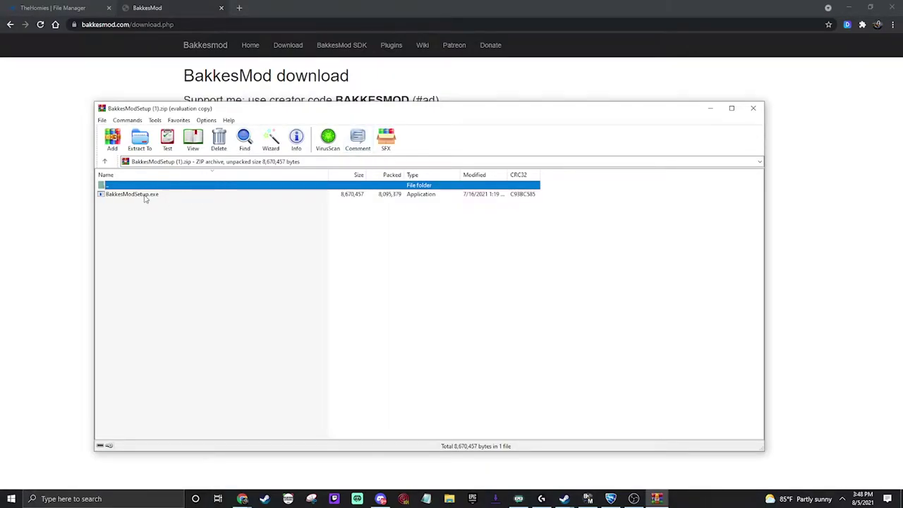
Step: Run BakkesModSetup.exe from the archive to install BakkesMod and launch Rocket League
{"action": "double_click", "coordinate": [144, 198]}
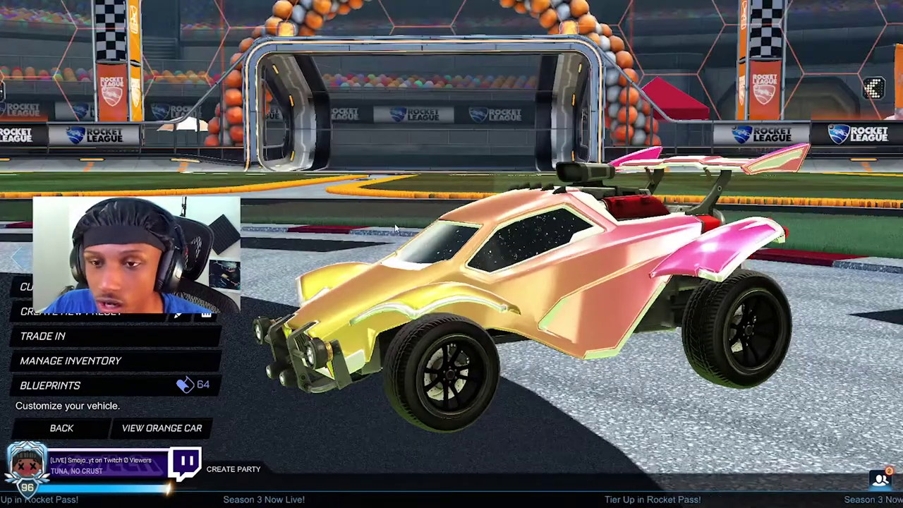
Step: Open BakkesMod's Plugin manager from the Plugins settings and launch the BakkesPlugins website
{"action": "key", "text": "F2"}
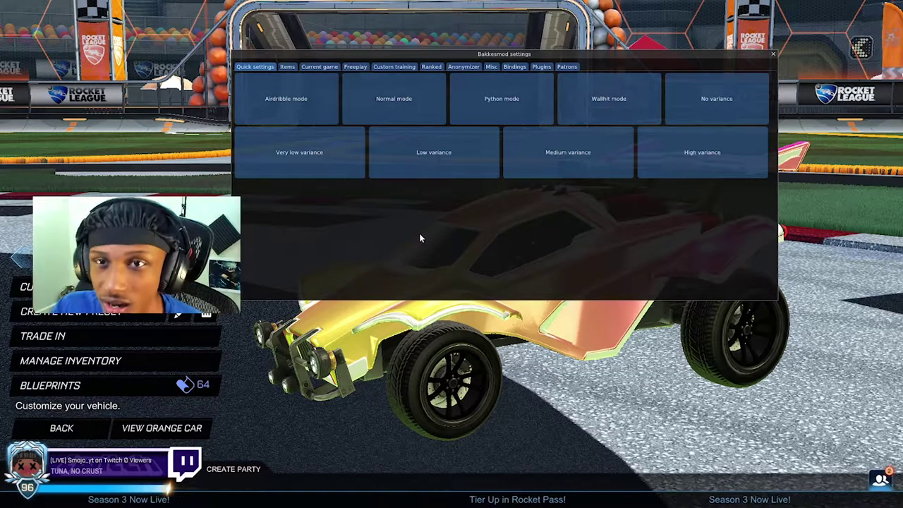
{"action": "left_click", "coordinate": [542, 67]}
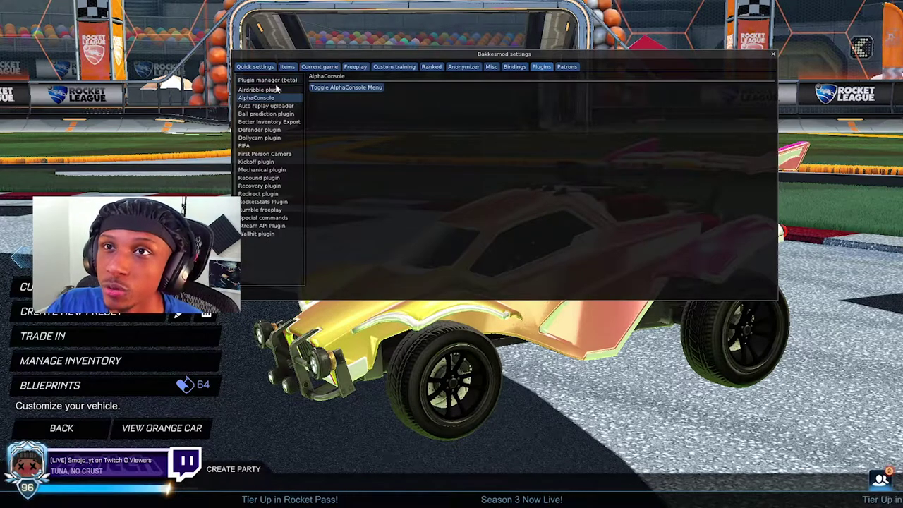
{"action": "left_click", "coordinate": [267, 79]}
{"action": "left_click", "coordinate": [337, 121]}
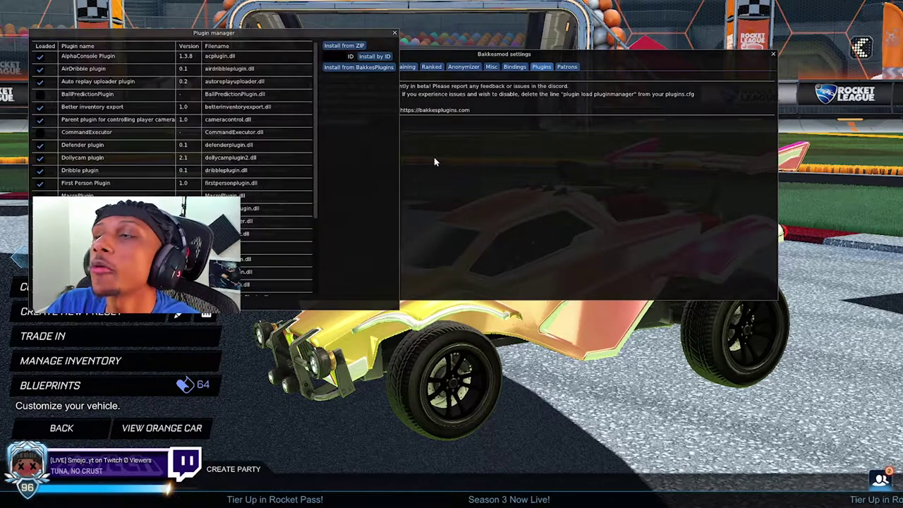
{"action": "left_click", "coordinate": [350, 66]}
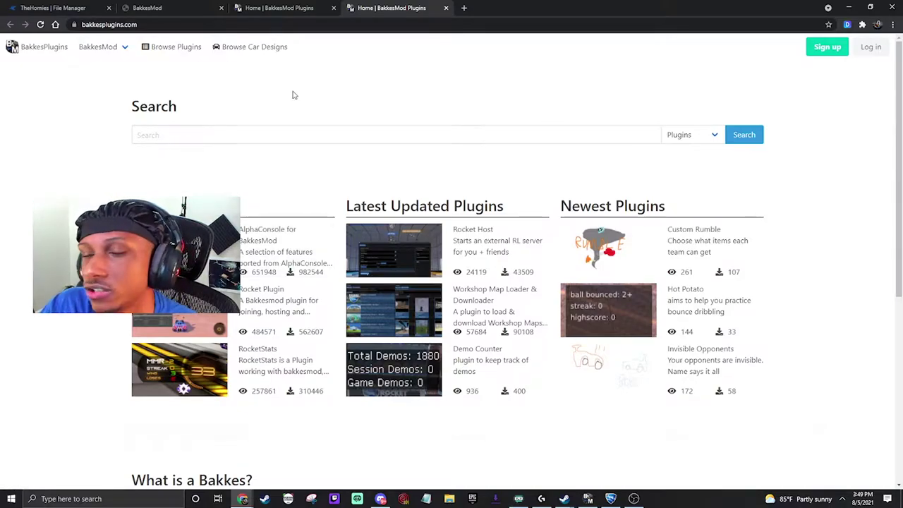
Step: Install AlphaConsole for BakkesMod using Install with BakkesMod and plugininstaller.exe, then return to the game
{"action": "left_click", "coordinate": [271, 229]}
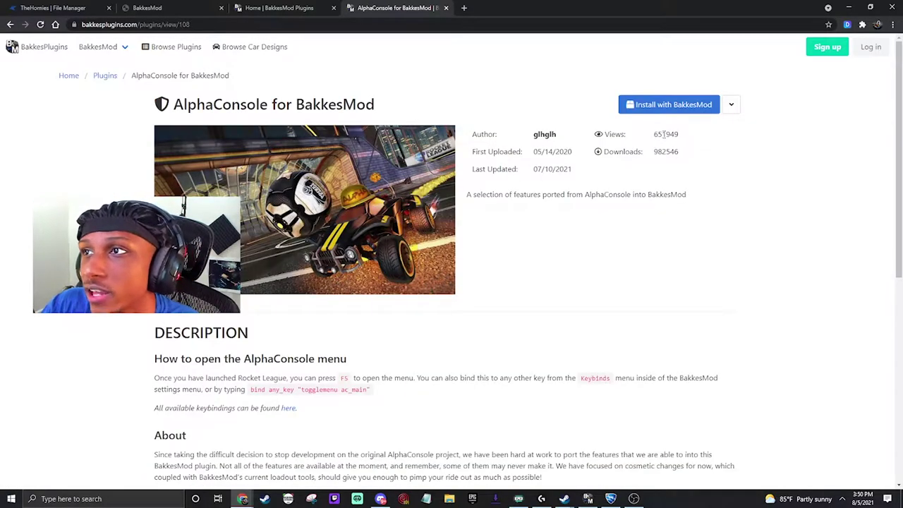
{"action": "left_click", "coordinate": [641, 108]}
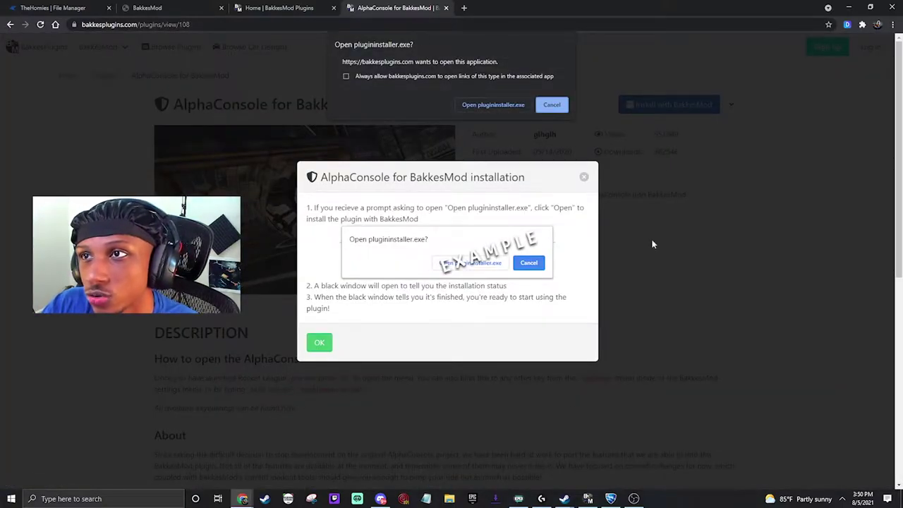
{"action": "left_click", "coordinate": [482, 104]}
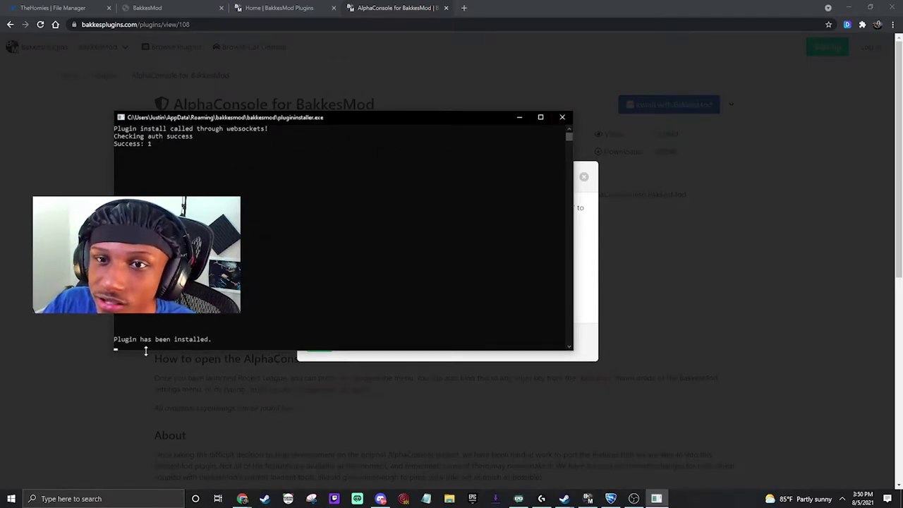
{"action": "left_click", "coordinate": [562, 117]}
{"action": "left_click", "coordinate": [584, 177]}
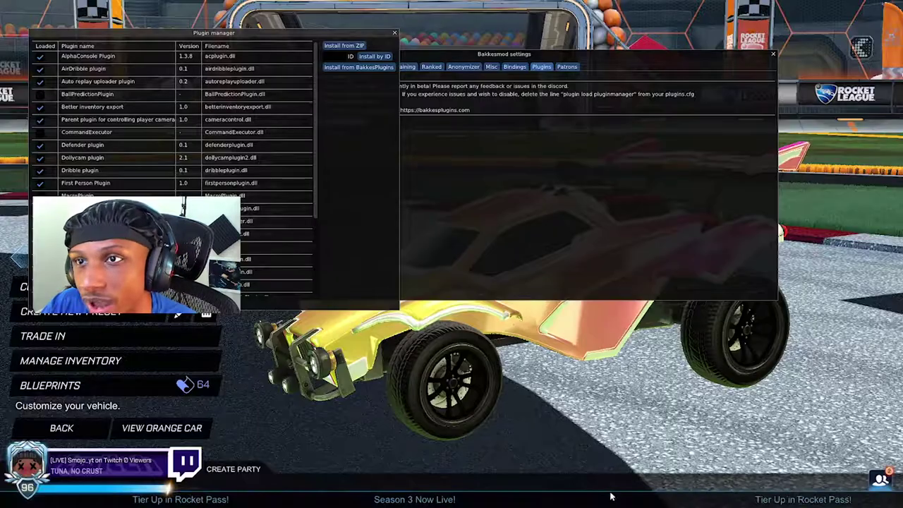
{"action": "left_click", "coordinate": [611, 499]}
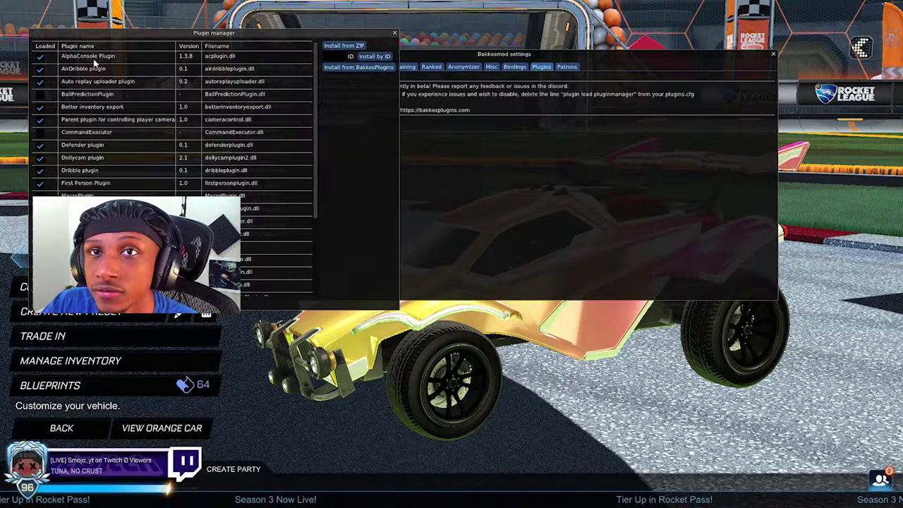
Step: Open the AlphaConsole menu and bring up the Blue Decal Texture dropdown under Decal Texture Mod
{"action": "left_click", "coordinate": [395, 33]}
{"action": "left_click", "coordinate": [256, 98]}
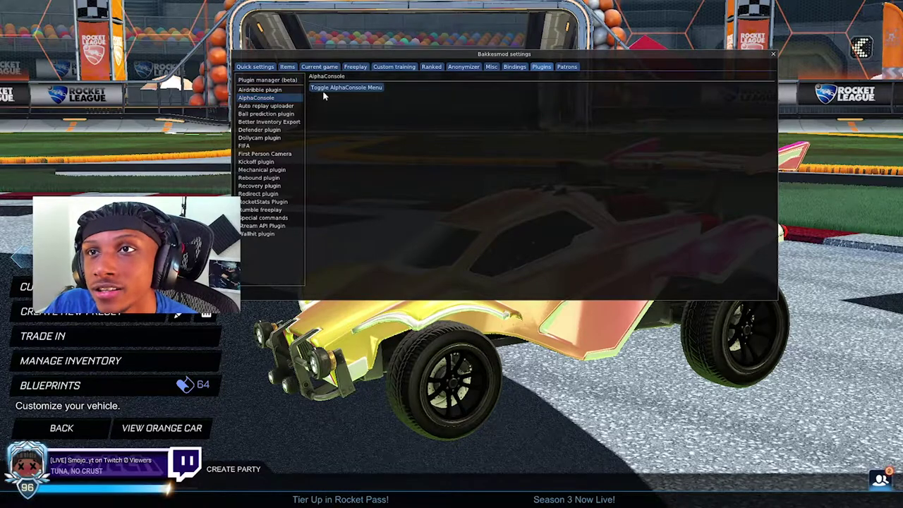
{"action": "left_click", "coordinate": [328, 88]}
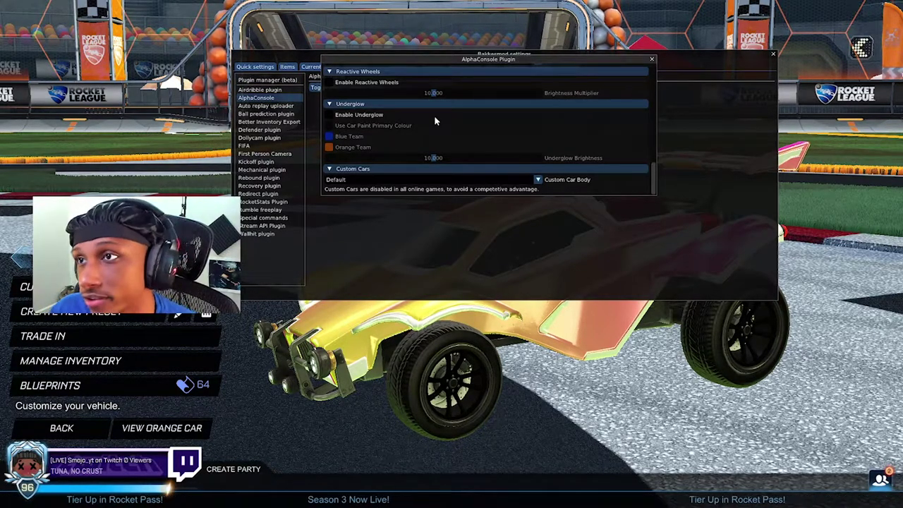
{"action": "scroll", "coordinate": [474, 175], "scroll_direction": "up", "scroll_amount": 5}
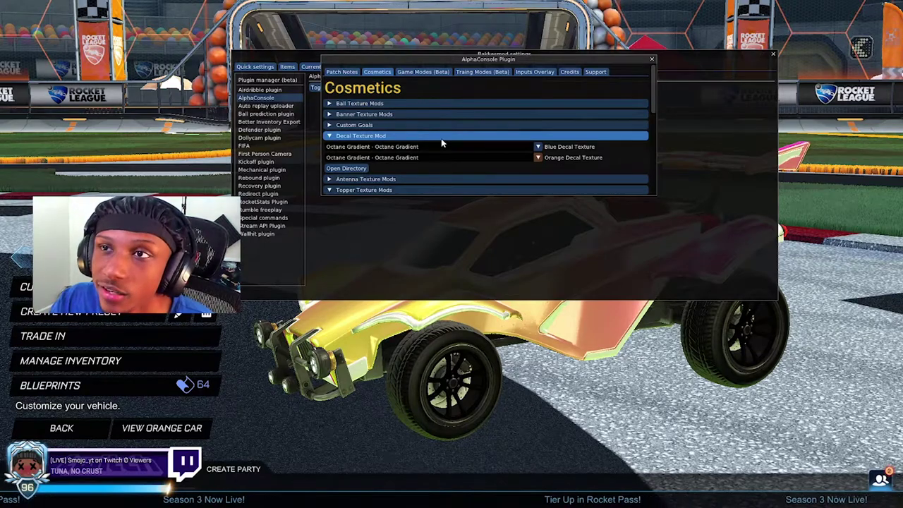
{"action": "left_click", "coordinate": [398, 147]}
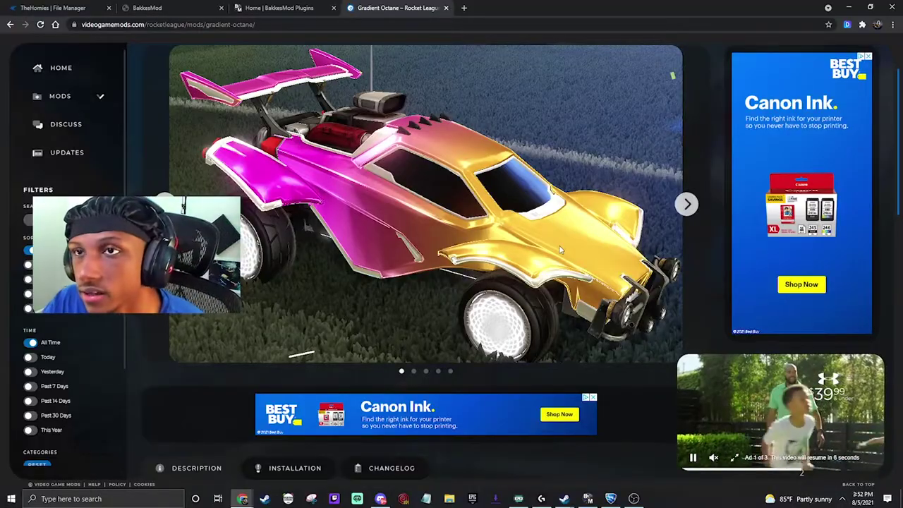
{"action": "scroll", "coordinate": [551, 222], "scroll_direction": "up", "scroll_amount": 2}
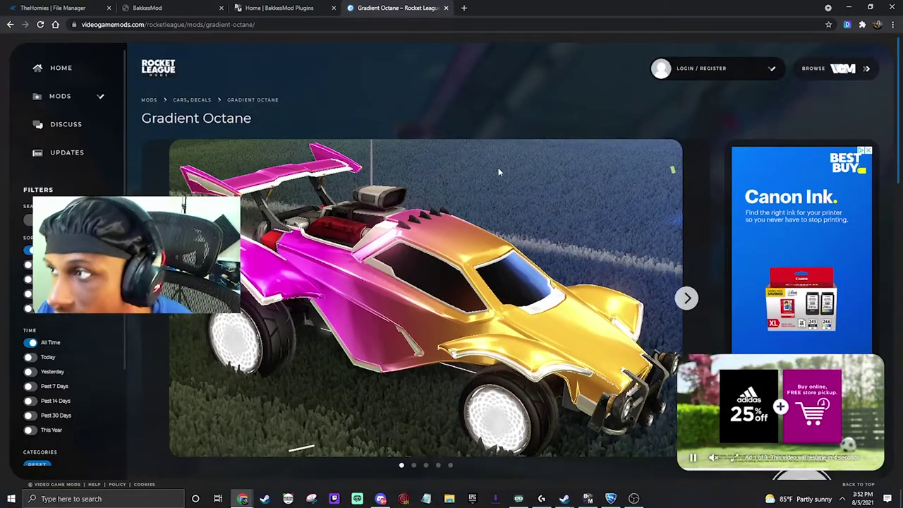
Step: Download Gradient-Octane (1).rar from the mod page and open AlphaConsole's DecalTextures folder
{"action": "scroll", "coordinate": [522, 194], "scroll_direction": "down", "scroll_amount": 8}
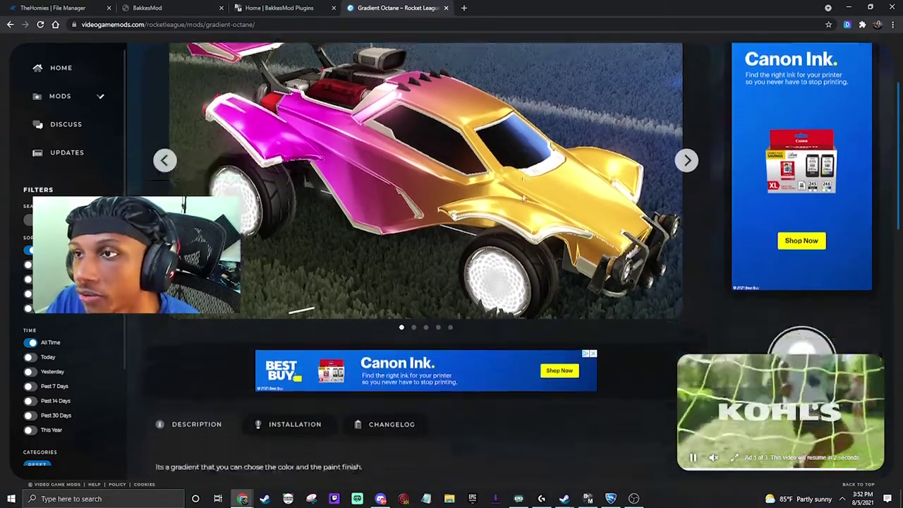
{"action": "scroll", "coordinate": [522, 196], "scroll_direction": "up", "scroll_amount": 4}
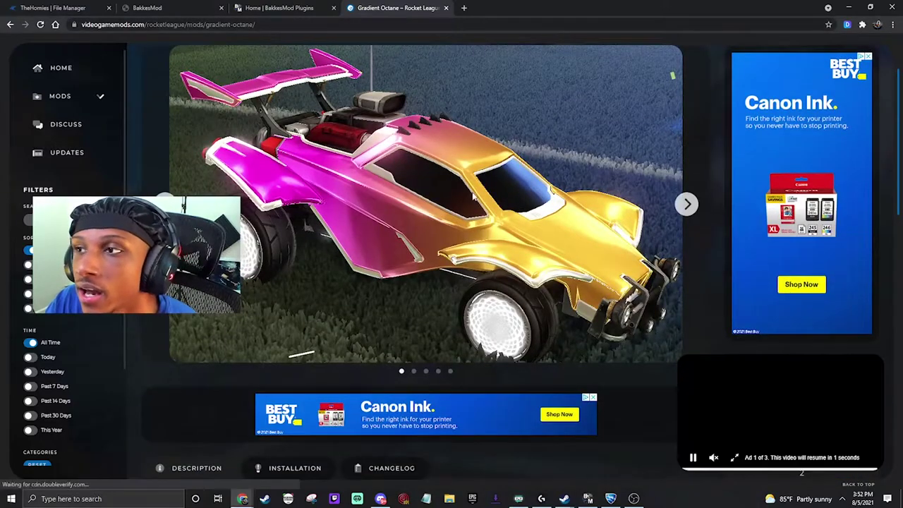
{"action": "scroll", "coordinate": [618, 211], "scroll_direction": "down", "scroll_amount": 10}
{"action": "left_click", "coordinate": [813, 182]}
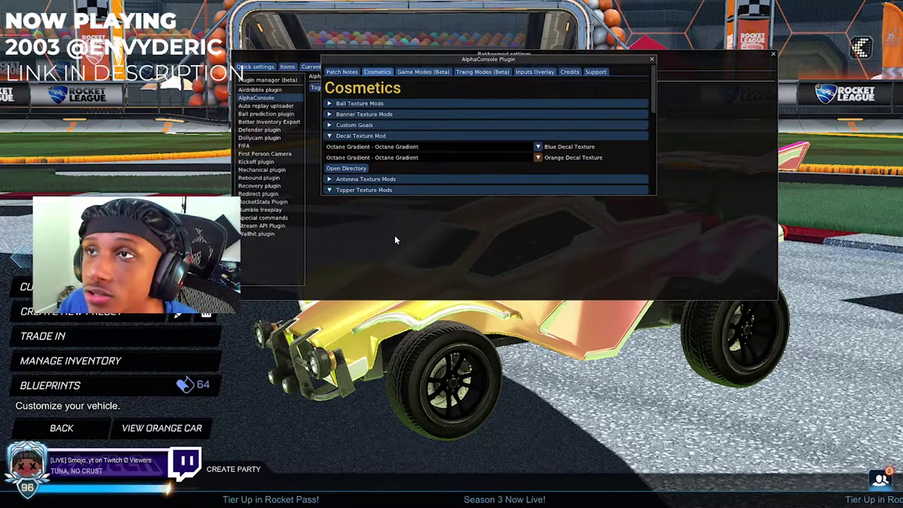
{"action": "left_click", "coordinate": [365, 171]}
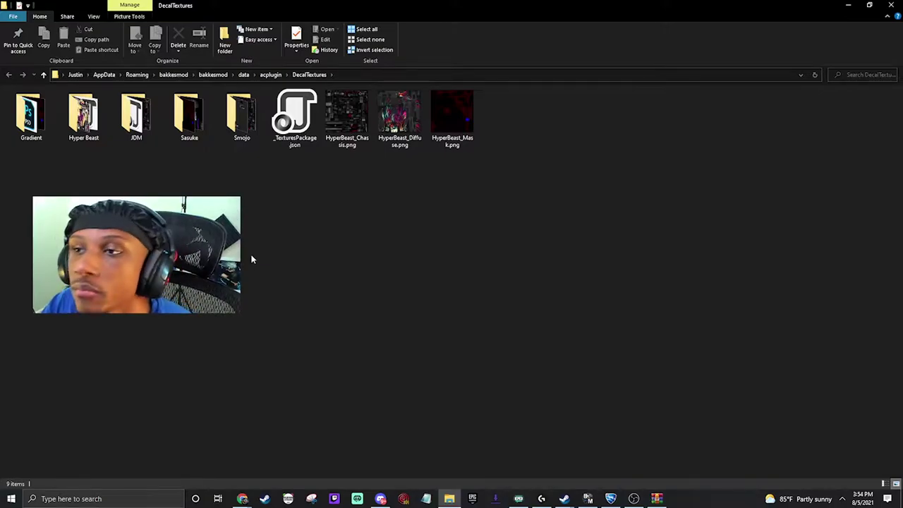
Step: Create a new folder named GD2 inside DecalTextures
{"action": "right_click", "coordinate": [311, 285]}
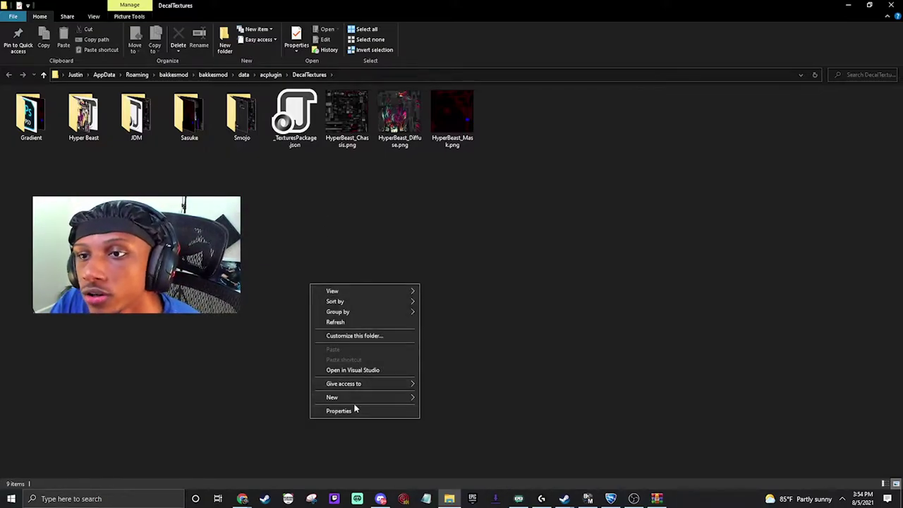
{"action": "mouse_move", "coordinate": [345, 397]}
{"action": "left_click", "coordinate": [474, 400]}
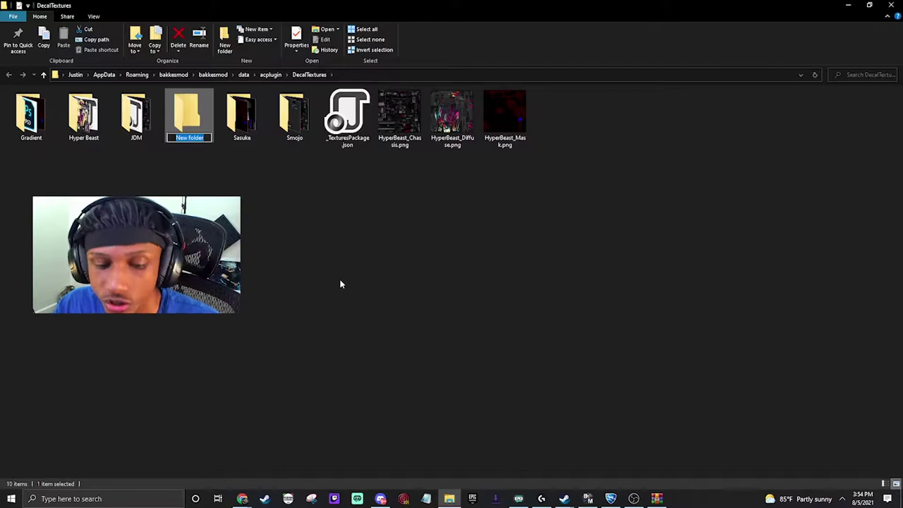
{"action": "type", "text": "G"}
{"action": "type", "text": "D2"}
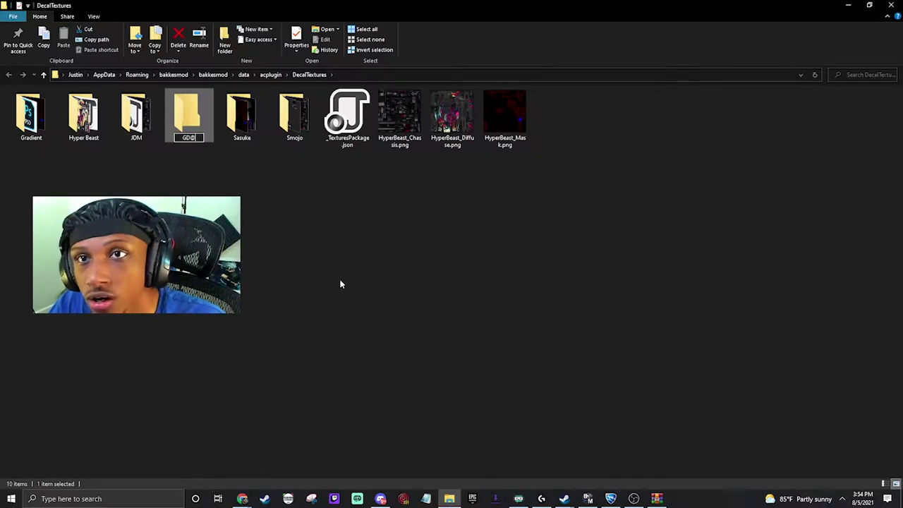
{"action": "key", "text": "Return"}
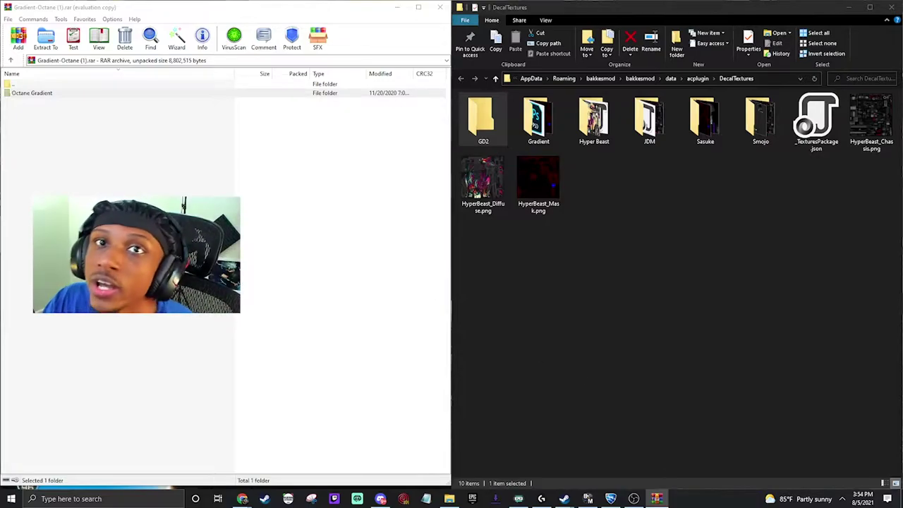
Step: Copy the five Octane Gradient decal files from the archive into GD2
{"action": "double_click", "coordinate": [50, 95]}
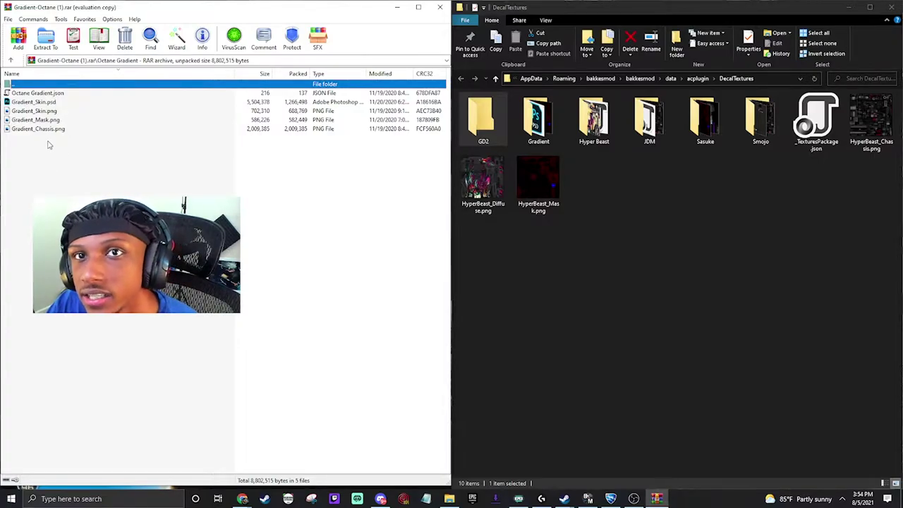
{"action": "left_click", "coordinate": [73, 165]}
{"action": "left_click_drag", "start_coordinate": [122, 173], "coordinate": [216, 111]}
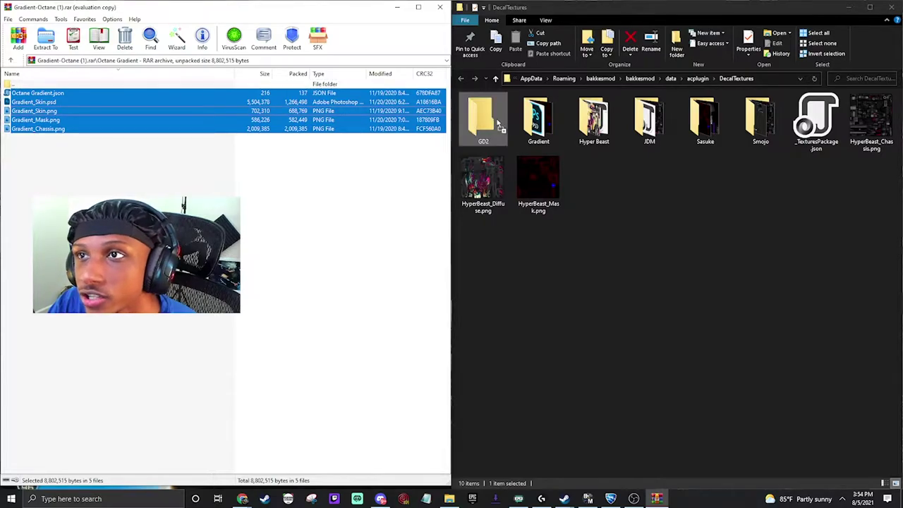
{"action": "left_click_drag", "start_coordinate": [498, 124], "coordinate": [498, 125]}
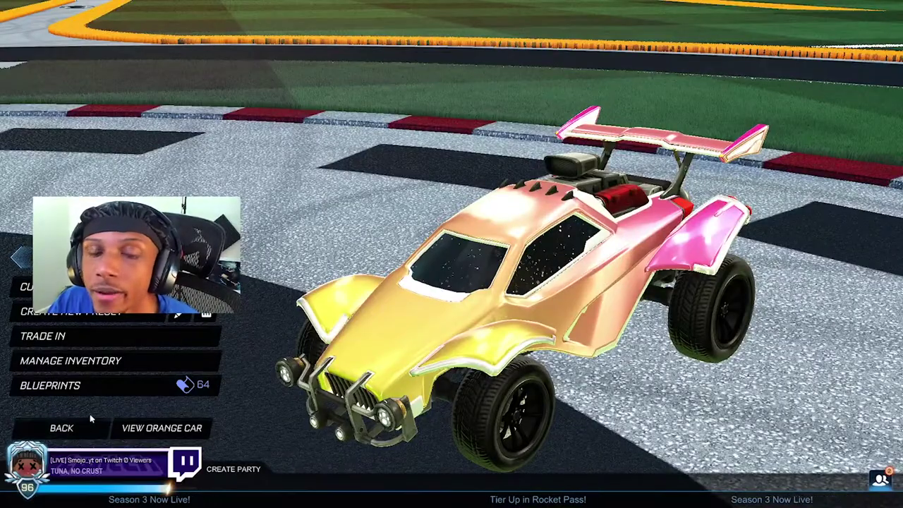
Step: Return to the main menu, open BakkesMod's Items loadout tab, and turn the Octane to view its gradient decal
{"action": "left_click", "coordinate": [71, 426]}
{"action": "key", "text": "Return"}
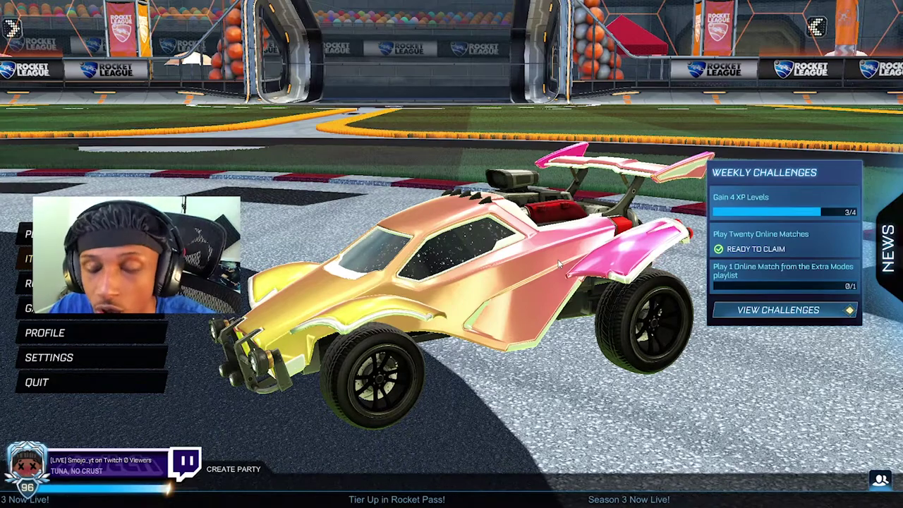
{"action": "key", "text": "F2"}
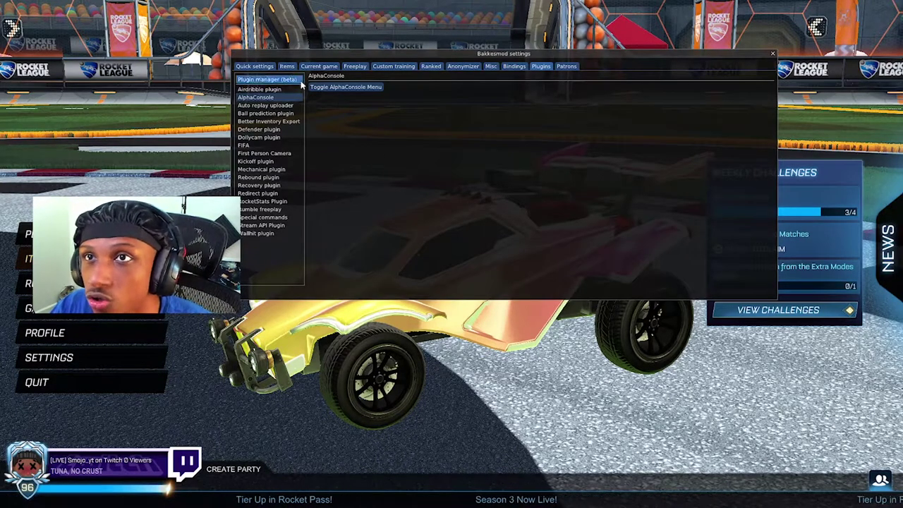
{"action": "left_click", "coordinate": [286, 66]}
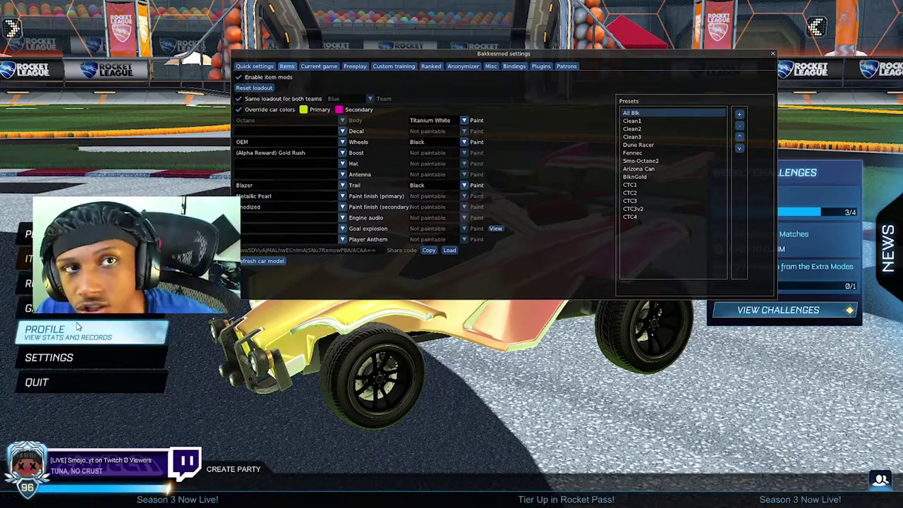
{"action": "left_click_drag", "start_coordinate": [536, 331], "coordinate": [458, 328]}
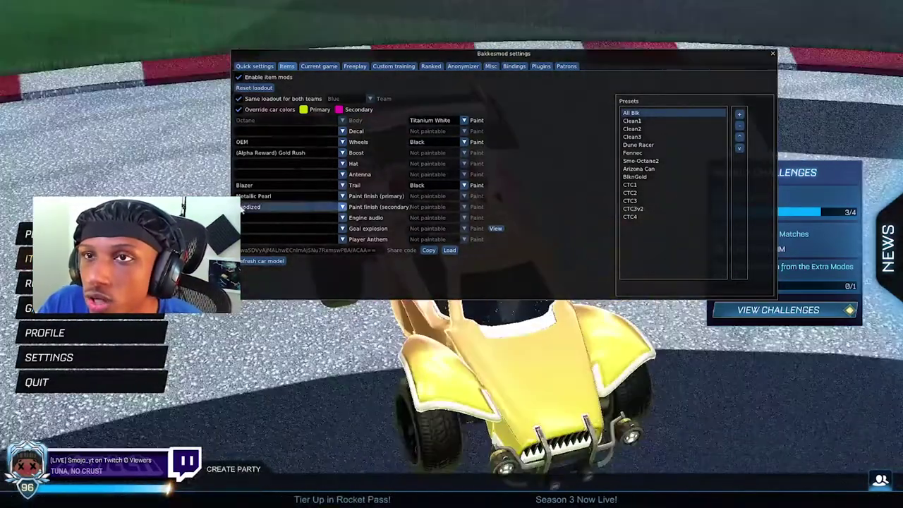